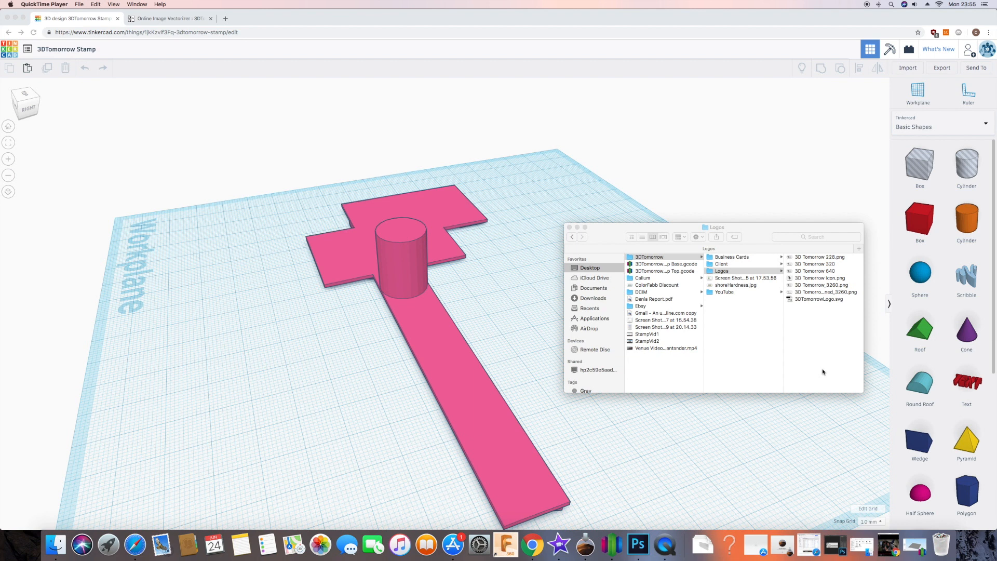
Step: Compare the logo images 3D Tomorrow_3260.png and 3D Tomorrow_Thinned_3260.png in Preview, then close them
{"action": "left_click", "coordinate": [803, 293]}
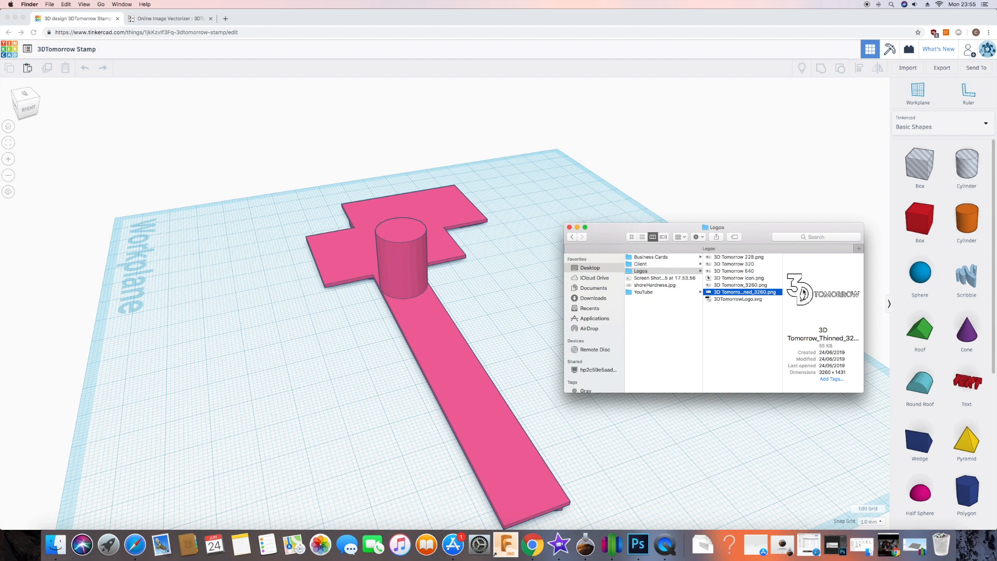
{"action": "left_click", "coordinate": [757, 285], "text": "shift"}
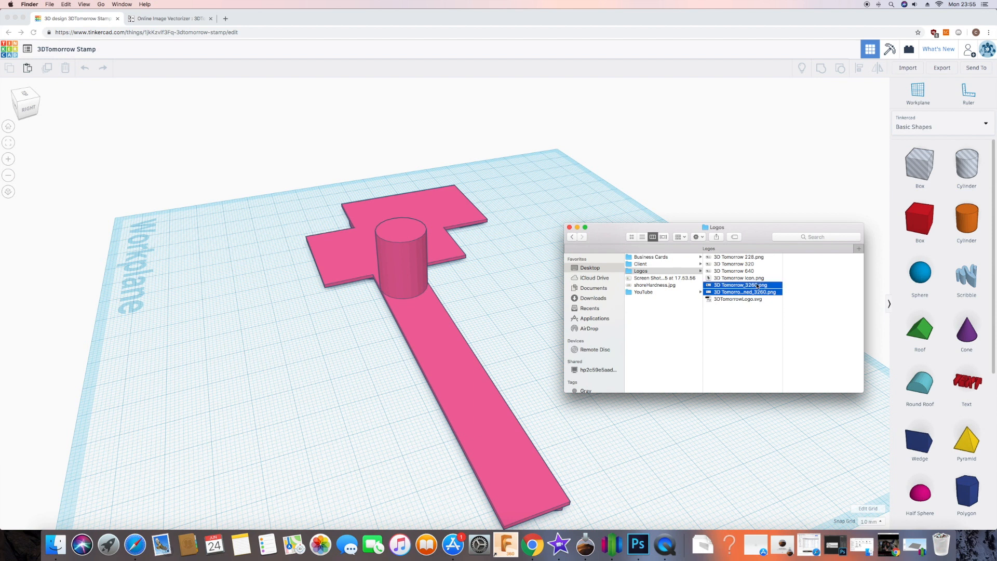
{"action": "double_click", "coordinate": [757, 286]}
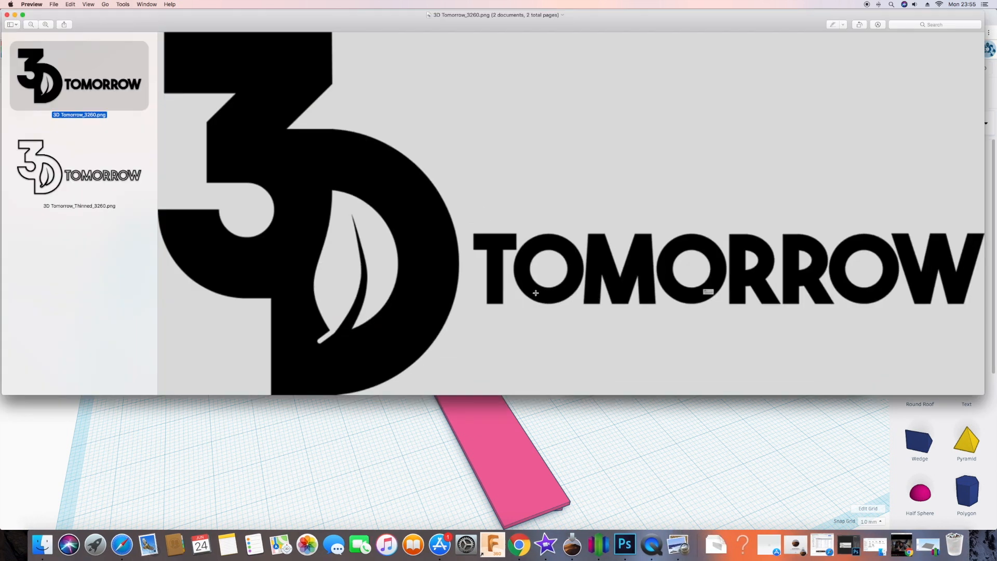
{"action": "left_click", "coordinate": [103, 178]}
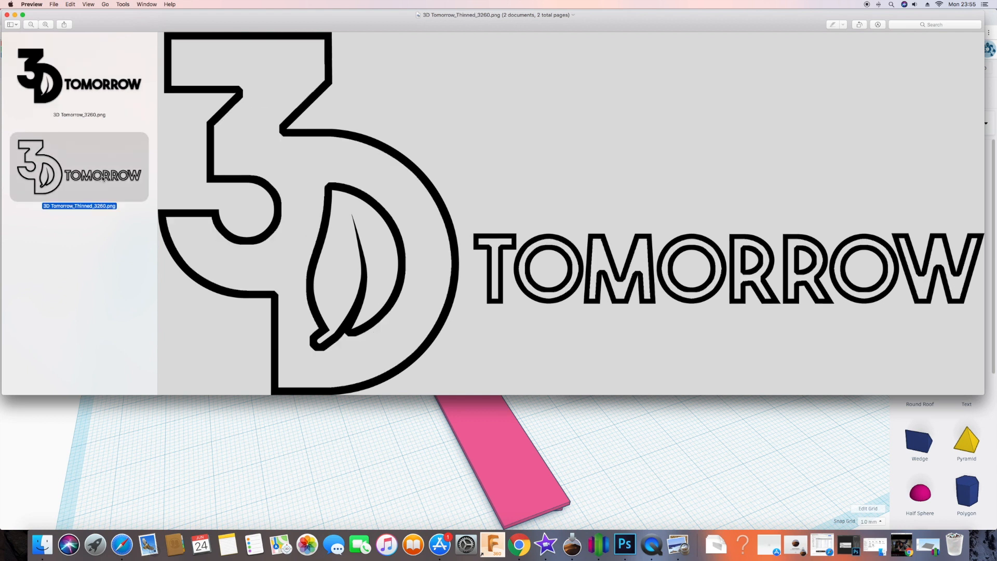
{"action": "left_click", "coordinate": [6, 15]}
Step: Switch to Vectorizer, upload 3DTomorrow_Thinned_3260.png and download the vectorized logo as an SVG
{"action": "left_click", "coordinate": [176, 20]}
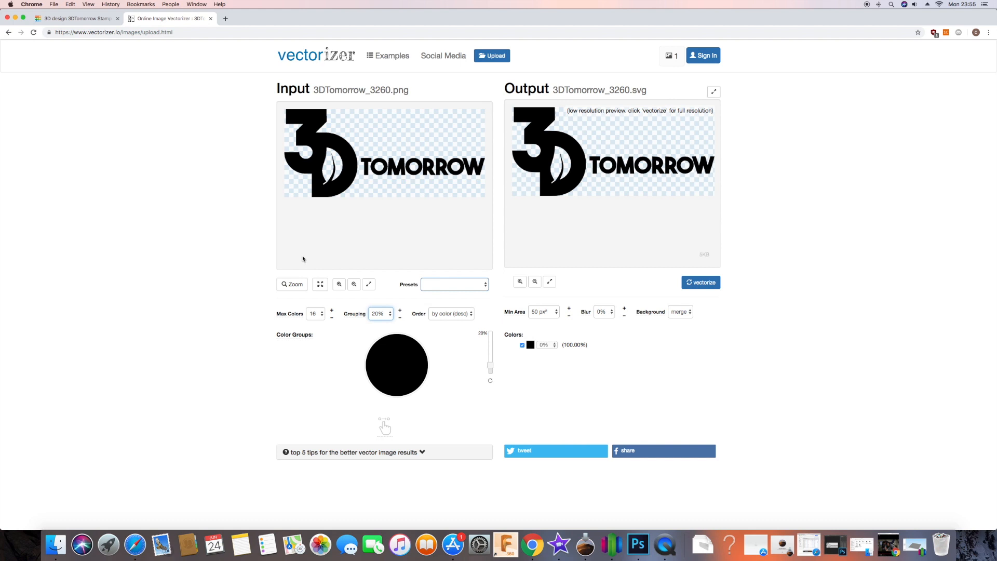
{"action": "left_click", "coordinate": [492, 55]}
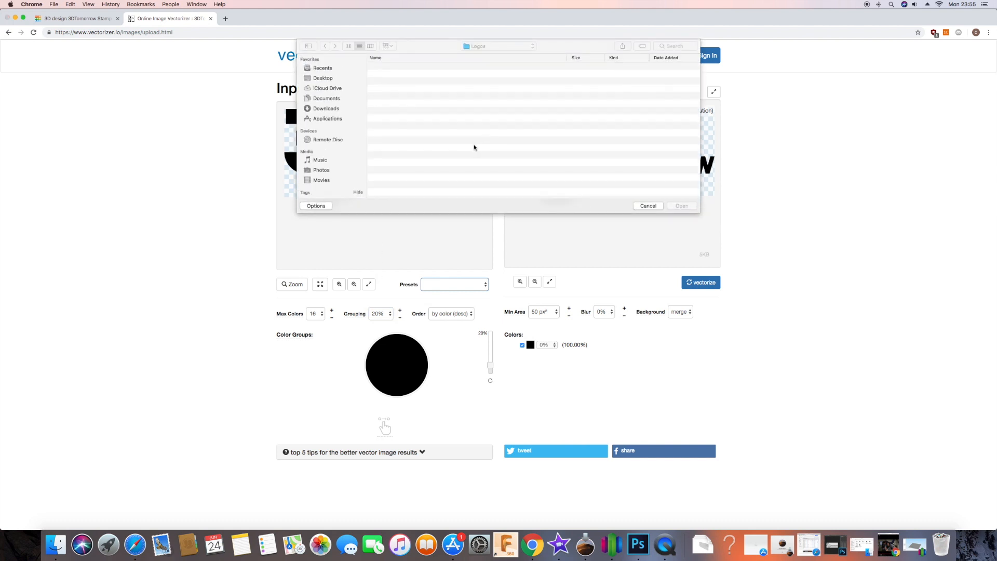
{"action": "left_click", "coordinate": [402, 68]}
{"action": "double_click", "coordinate": [403, 68]}
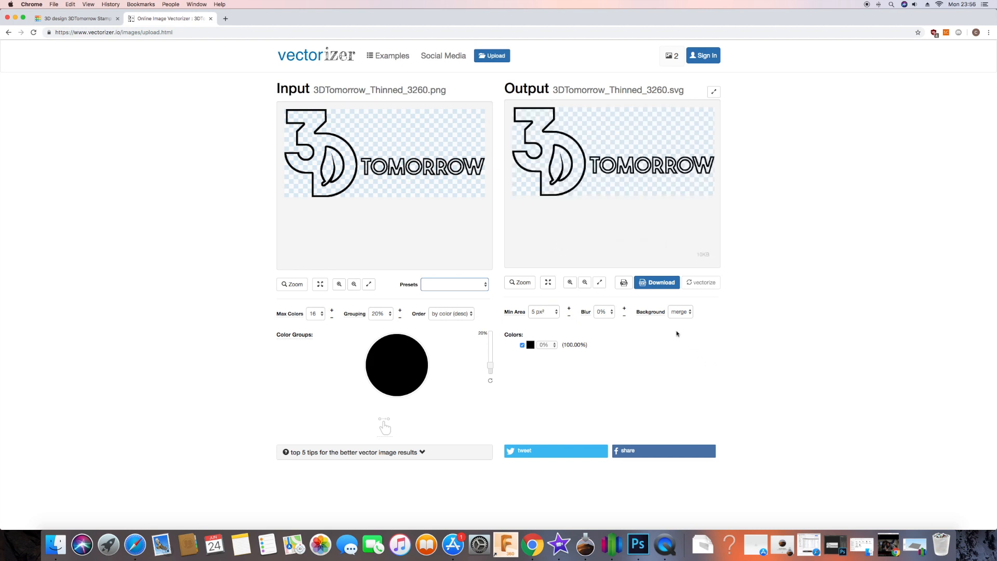
{"action": "left_click", "coordinate": [648, 285]}
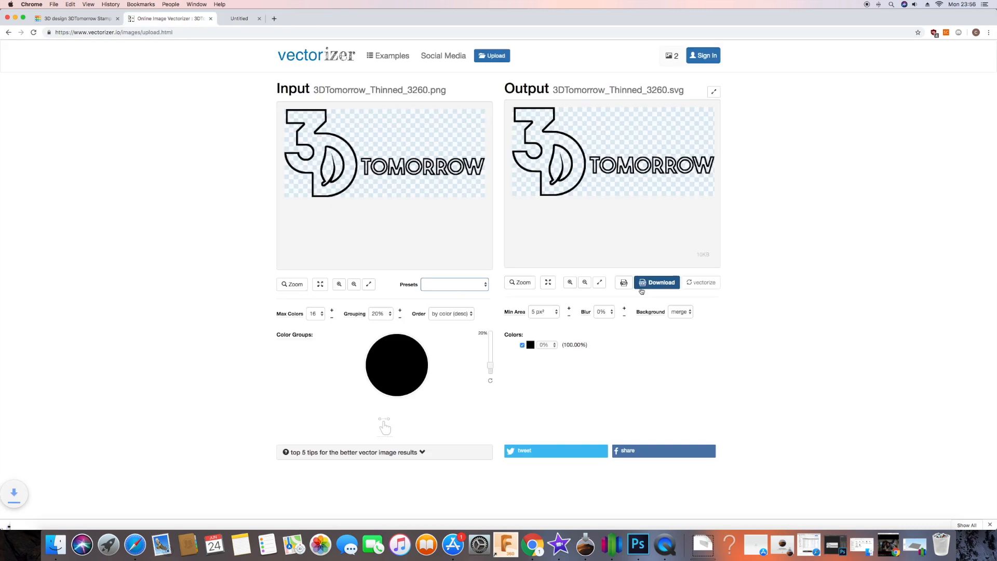
Step: Switch to the Tinkercad design and import 3DTomorrow_Thinned_3260.svg with a width of 150 mm
{"action": "left_click", "coordinate": [55, 19]}
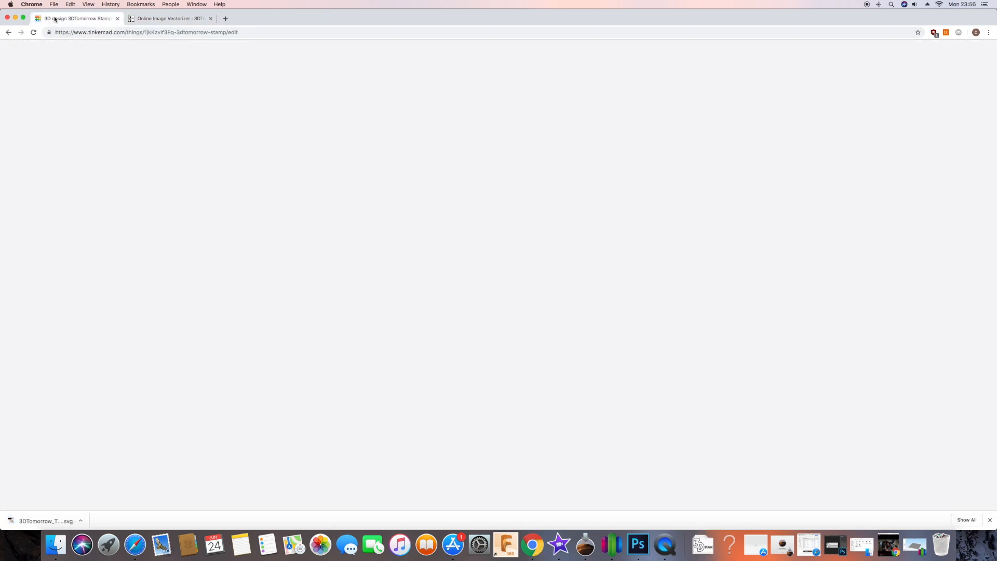
{"action": "left_click", "coordinate": [483, 275]}
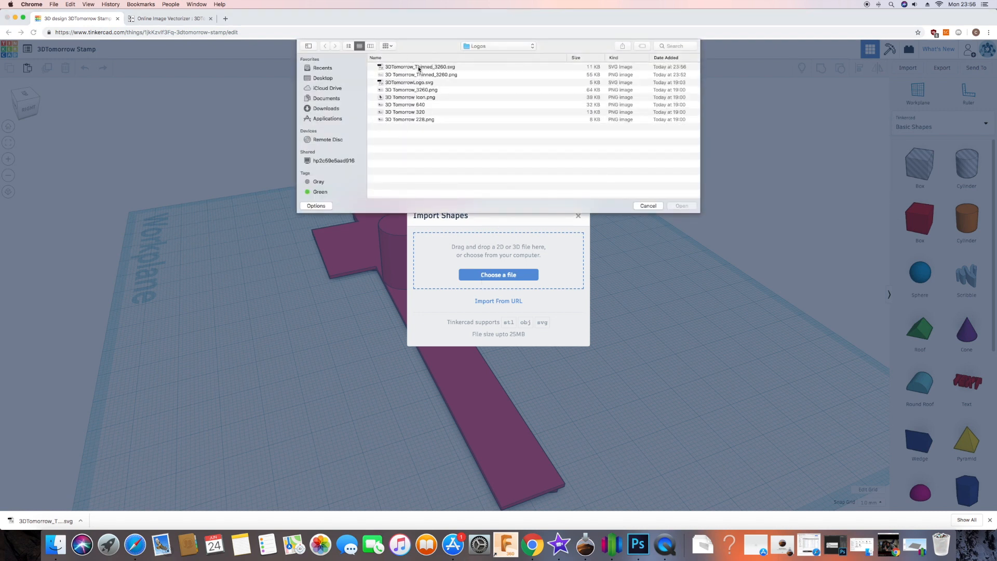
{"action": "double_click", "coordinate": [419, 68]}
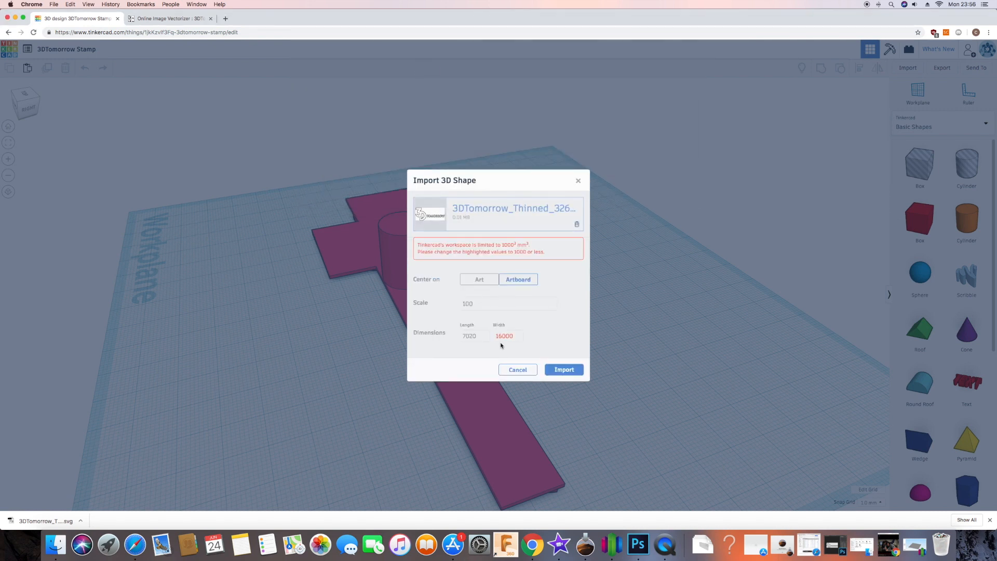
{"action": "left_click", "coordinate": [511, 337]}
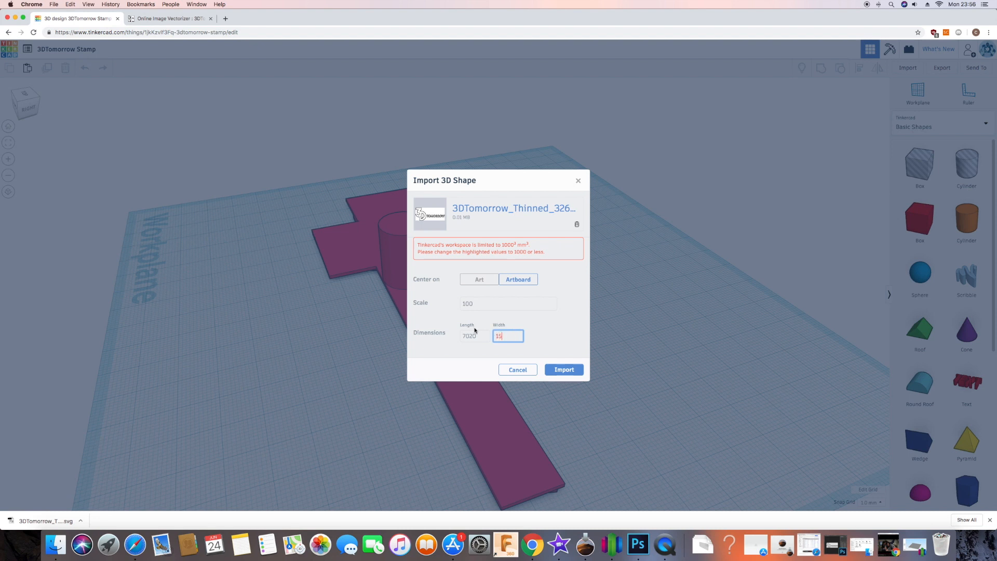
{"action": "left_click", "coordinate": [564, 370]}
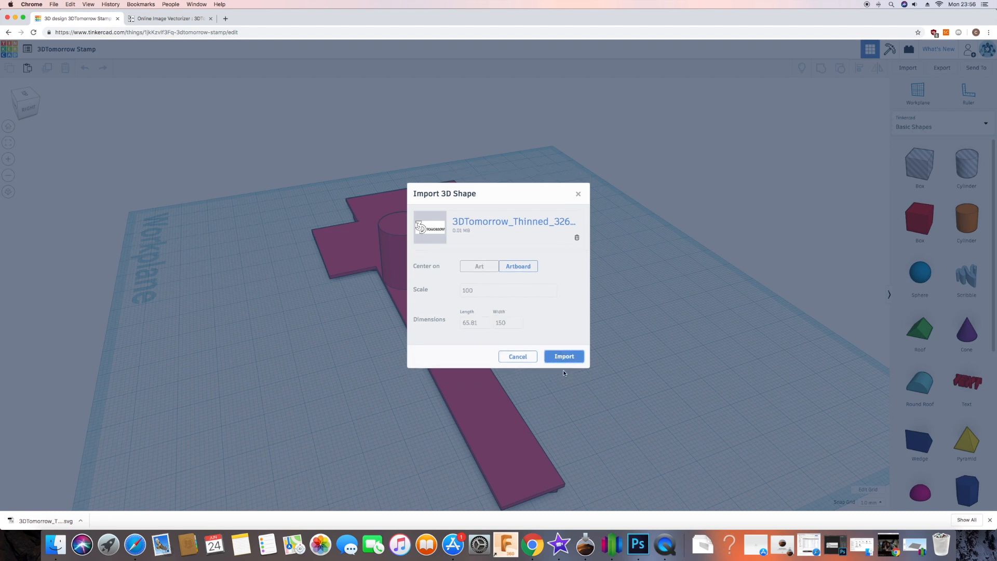
{"action": "left_click", "coordinate": [564, 357]}
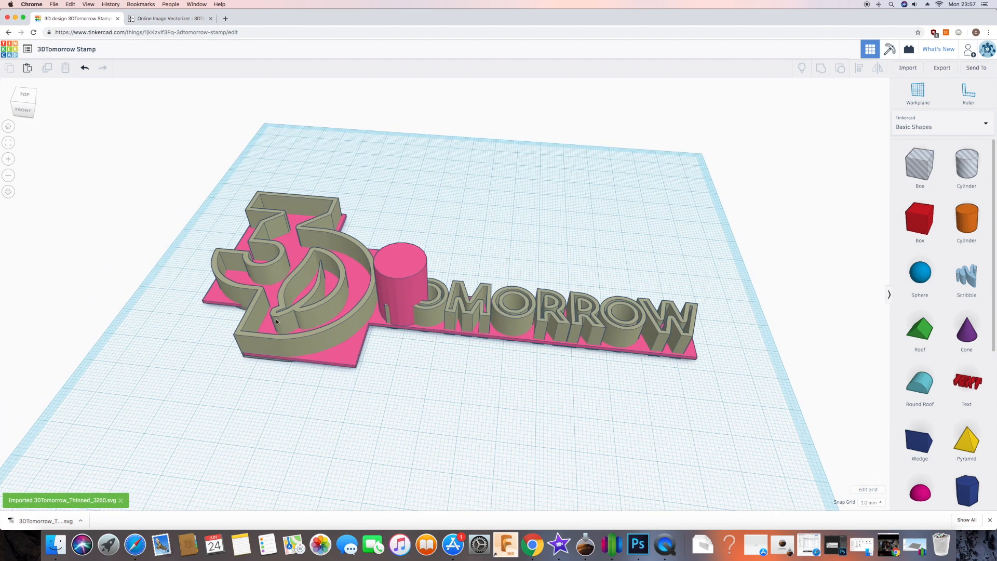
Step: Reduce the imported logo outline's height to 2 mm
{"action": "left_click", "coordinate": [328, 341]}
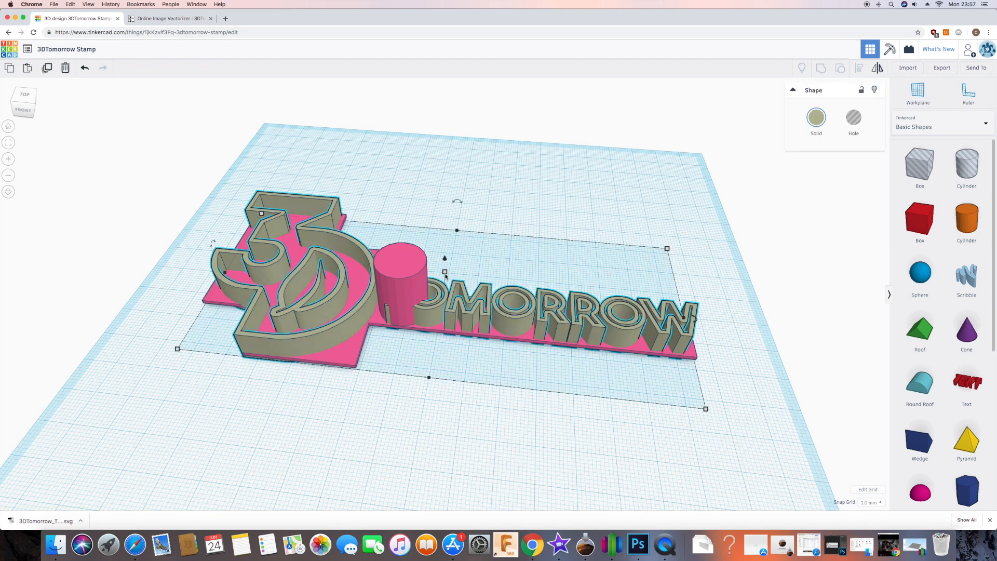
{"action": "left_click_drag", "start_coordinate": [445, 273], "coordinate": [445, 292]}
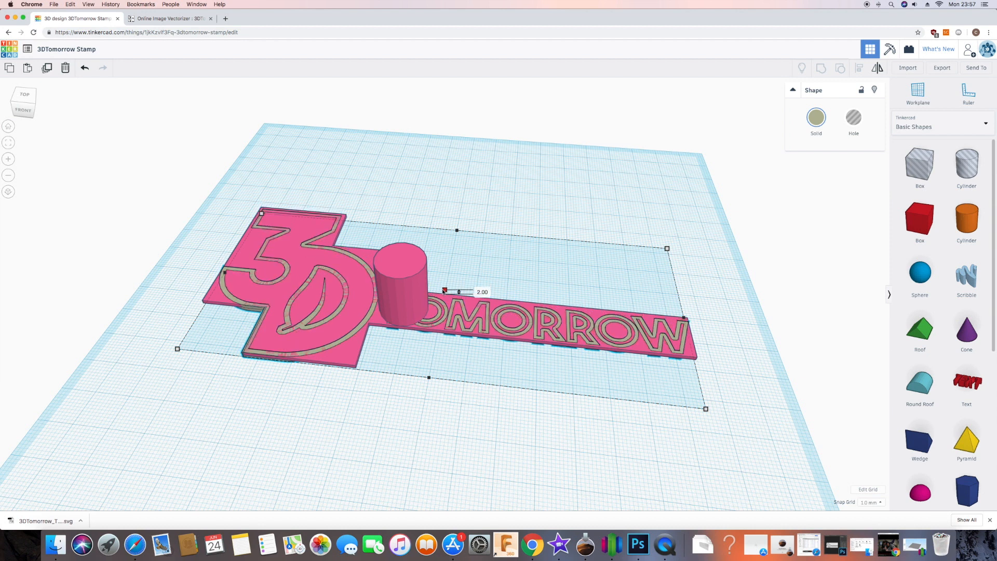
{"action": "left_click_drag", "start_coordinate": [445, 291], "coordinate": [444, 291]}
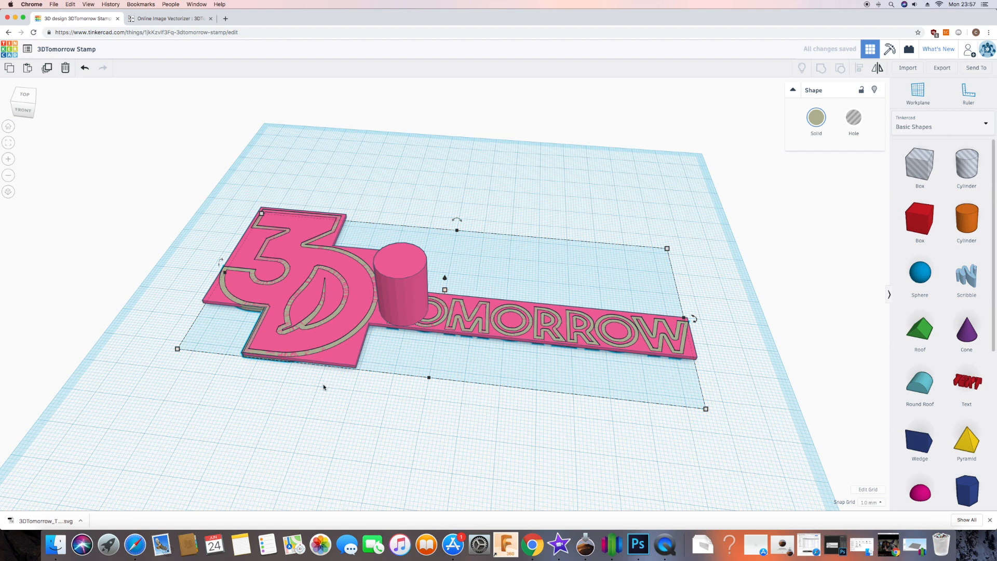
Step: Raise the pink base and its cylinder handle off the workplane, above the logo outline
{"action": "left_click", "coordinate": [329, 419]}
{"action": "right_click_drag", "start_coordinate": [386, 384], "coordinate": [385, 309]}
{"action": "left_click", "coordinate": [385, 309]}
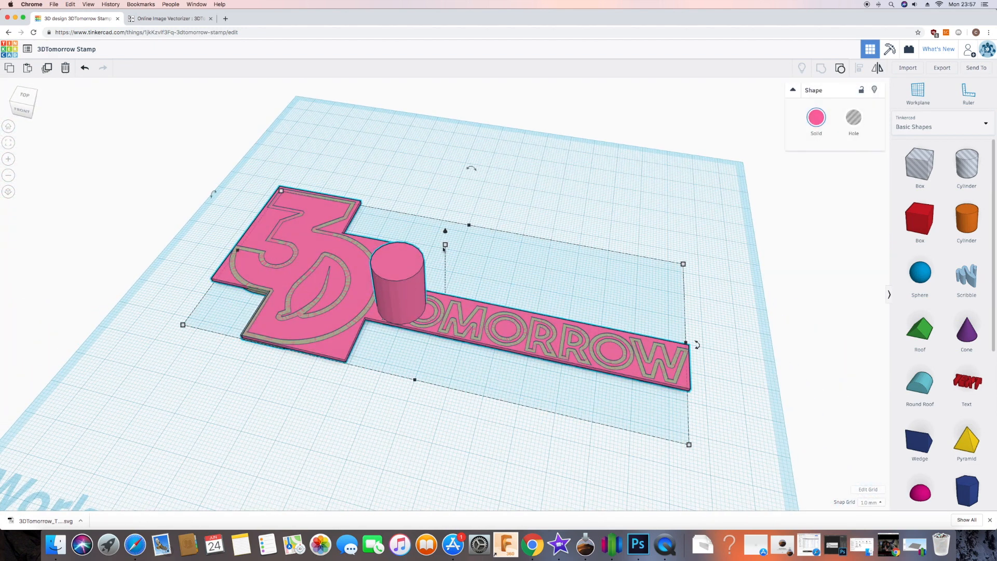
{"action": "left_click_drag", "start_coordinate": [446, 227], "coordinate": [445, 223]}
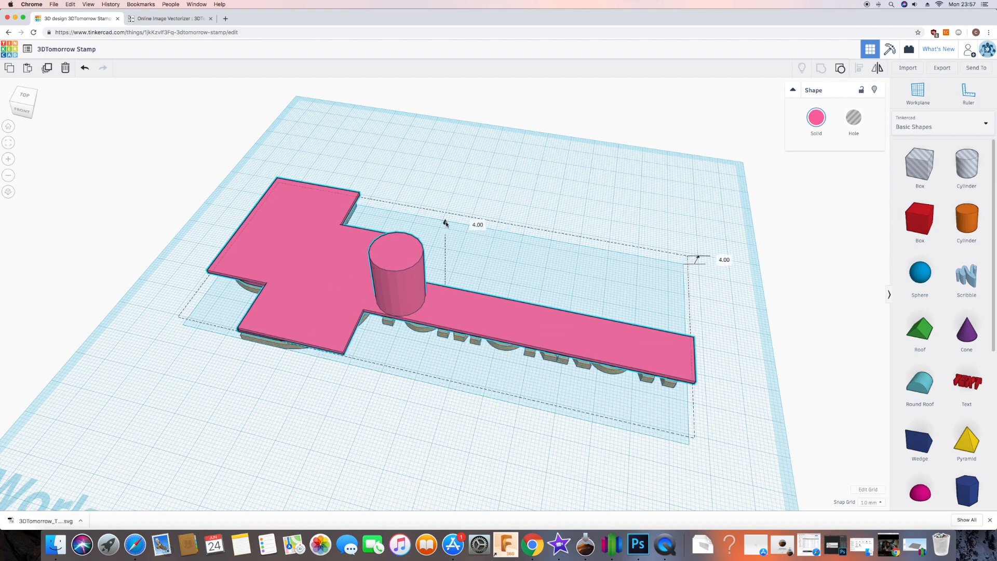
Step: Increase the logo outline's height to 3 mm to meet the raised base, and check the stamp's underside
{"action": "mouse_move", "coordinate": [395, 375]}
{"action": "right_mouse_down"}
{"action": "mouse_move", "coordinate": [407, 303]}
{"action": "mouse_move", "coordinate": [373, 275]}
{"action": "mouse_move", "coordinate": [385, 394]}
{"action": "mouse_move", "coordinate": [391, 374]}
{"action": "right_mouse_up"}
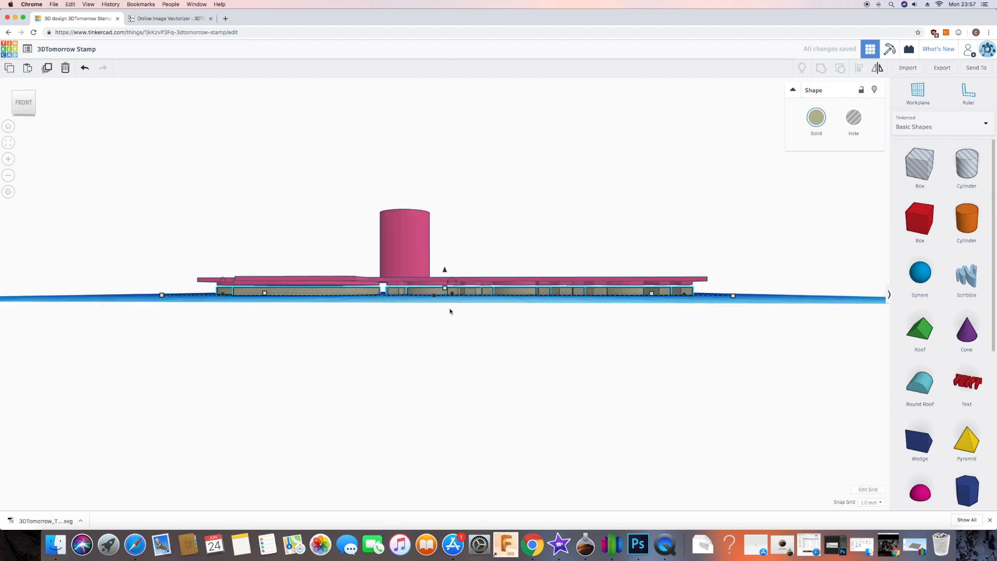
{"action": "left_click_drag", "start_coordinate": [446, 289], "coordinate": [447, 286]}
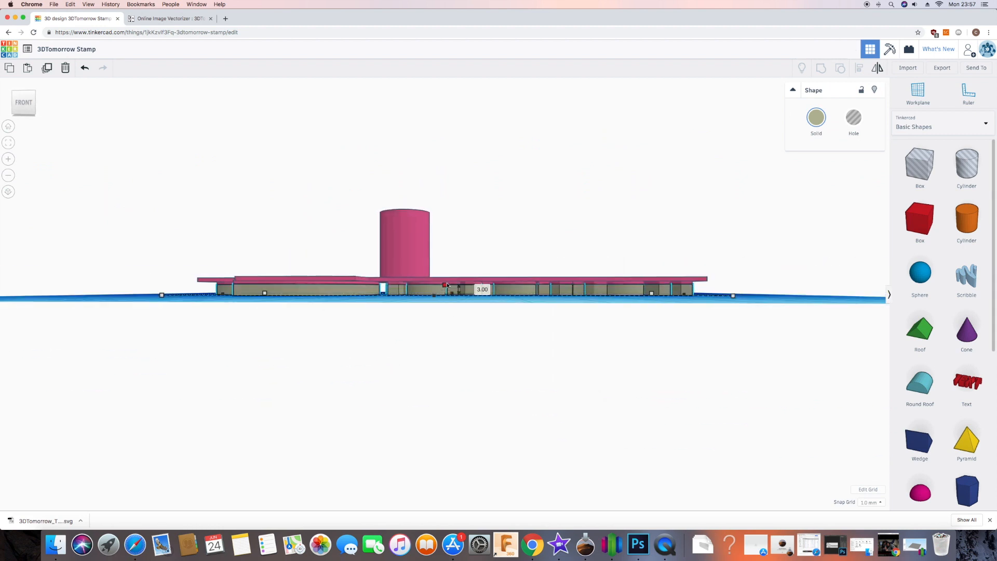
{"action": "left_click", "coordinate": [532, 224]}
{"action": "right_click_drag", "start_coordinate": [512, 210], "coordinate": [354, 275]}
{"action": "left_click", "coordinate": [331, 297]}
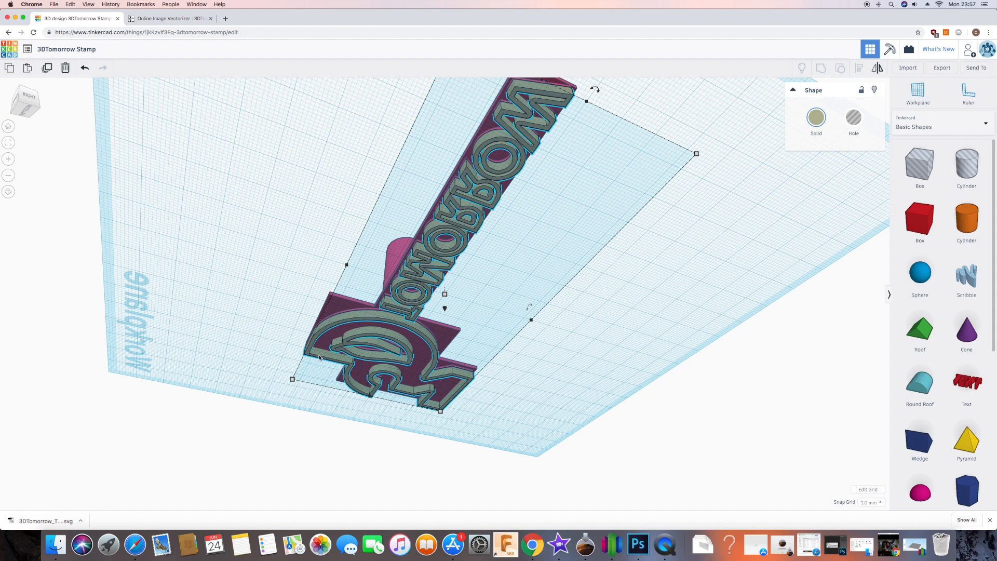
{"action": "right_click_drag", "start_coordinate": [402, 408], "coordinate": [434, 285]}
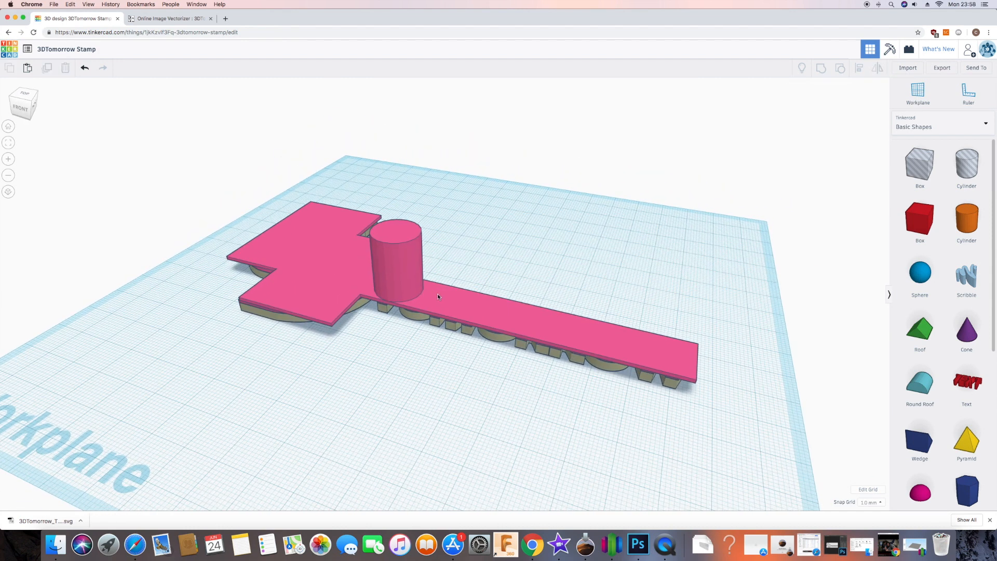
Step: Ungroup the pink base and delete its cylinder handle
{"action": "left_click", "coordinate": [438, 294]}
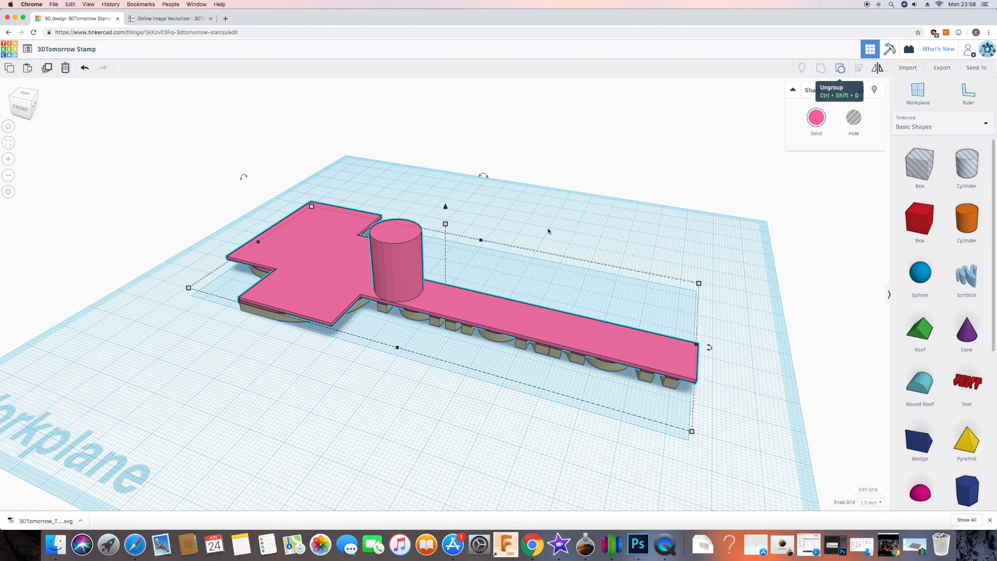
{"action": "left_click", "coordinate": [415, 268]}
{"action": "left_click", "coordinate": [416, 266]}
{"action": "key", "text": "Delete"}
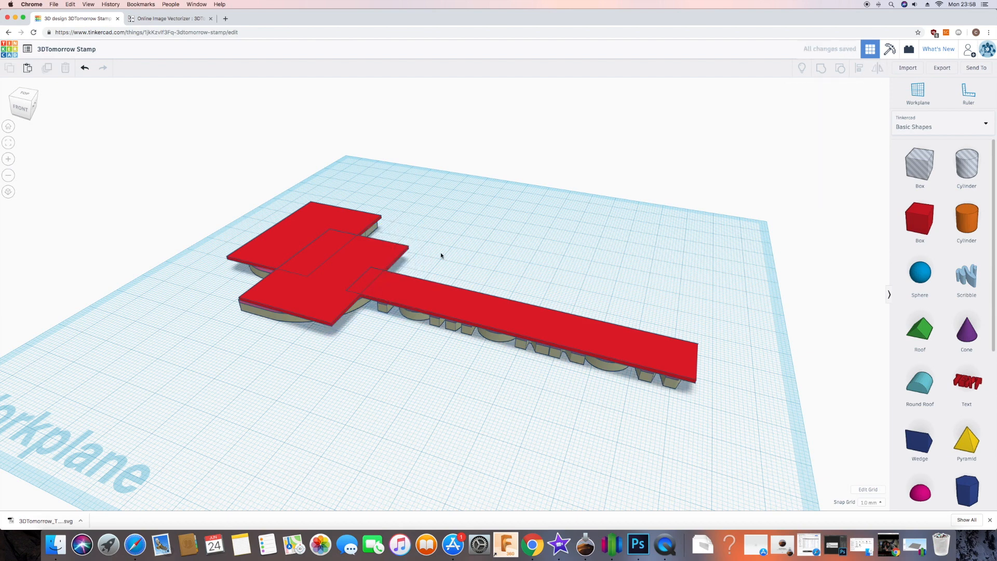
Step: Select all the base plates and the logo outline and group them into one stamp shape
{"action": "right_click_drag", "start_coordinate": [473, 237], "coordinate": [288, 222]}
{"action": "key", "text": "ctrl+a"}
{"action": "mouse_move", "coordinate": [446, 266]}
{"action": "left_mouse_down"}
{"action": "mouse_move", "coordinate": [447, 257]}
{"action": "mouse_move", "coordinate": [449, 274]}
{"action": "left_mouse_up"}
{"action": "left_click", "coordinate": [618, 289]}
{"action": "right_click_drag", "start_coordinate": [618, 289], "coordinate": [347, 155]}
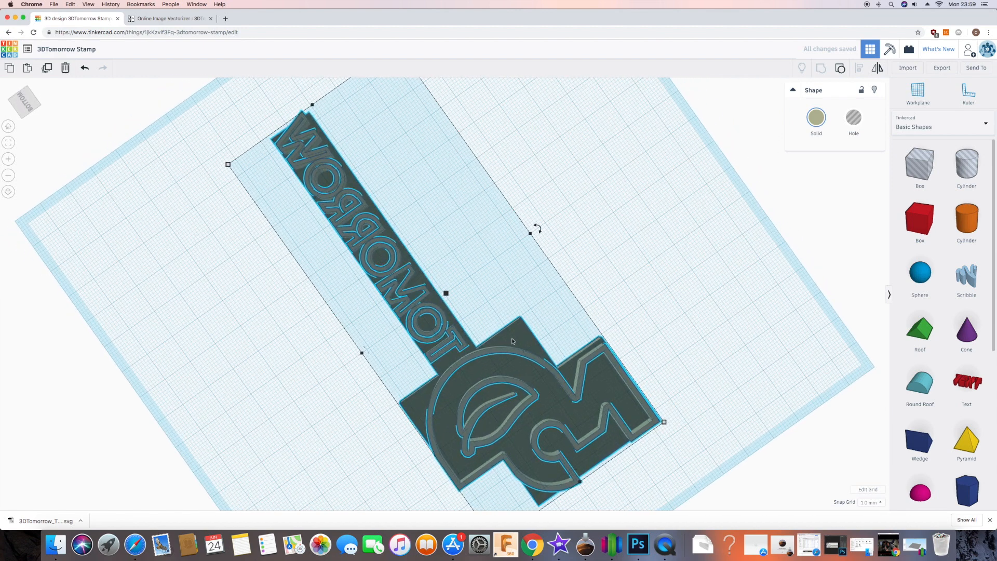
Step: Add a box hole rotated 45° and place it over a protruding corner of the backing beside the narrow text strip
{"action": "right_click_drag", "start_coordinate": [637, 283], "coordinate": [712, 458]}
{"action": "left_click", "coordinate": [737, 228]}
{"action": "right_click_drag", "start_coordinate": [737, 229], "coordinate": [769, 364]}
{"action": "left_click_drag", "start_coordinate": [920, 165], "coordinate": [476, 273]}
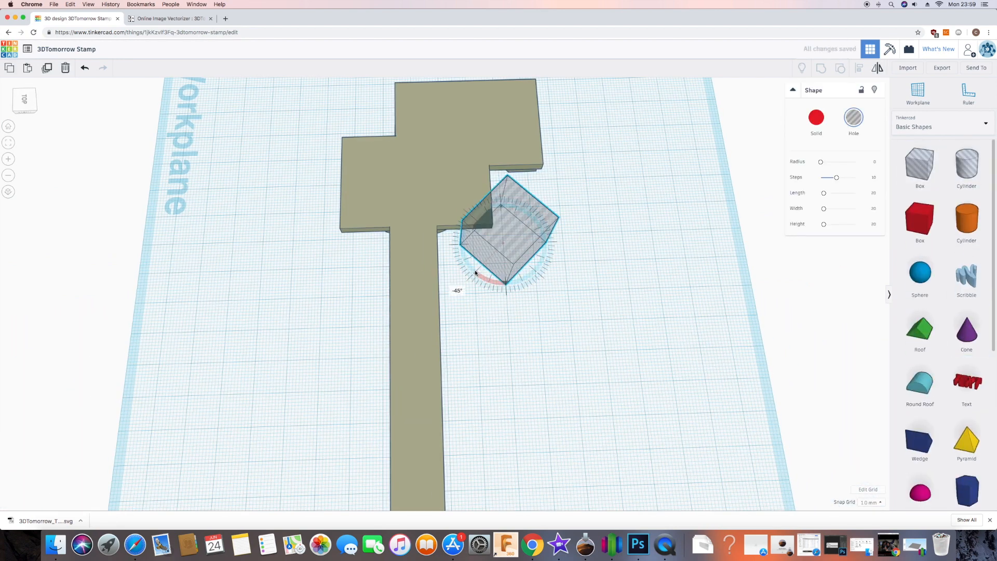
{"action": "right_click_drag", "start_coordinate": [561, 312], "coordinate": [530, 307]}
{"action": "left_click_drag", "start_coordinate": [511, 259], "coordinate": [501, 249]}
{"action": "right_click_drag", "start_coordinate": [597, 333], "coordinate": [525, 303]}
{"action": "left_click_drag", "start_coordinate": [564, 322], "coordinate": [522, 353]}
{"action": "left_click_drag", "start_coordinate": [526, 244], "coordinate": [537, 240]}
{"action": "right_click_drag", "start_coordinate": [553, 359], "coordinate": [572, 394]}
Step: Duplicate the angled box hole over the opposite backing corner and group everything to cut off both corners
{"action": "key", "text": "super+c"}
{"action": "key", "text": "super+v"}
{"action": "left_click_drag", "start_coordinate": [551, 322], "coordinate": [403, 185]}
{"action": "right_click_drag", "start_coordinate": [509, 312], "coordinate": [423, 363]}
{"action": "key", "text": "super+a"}
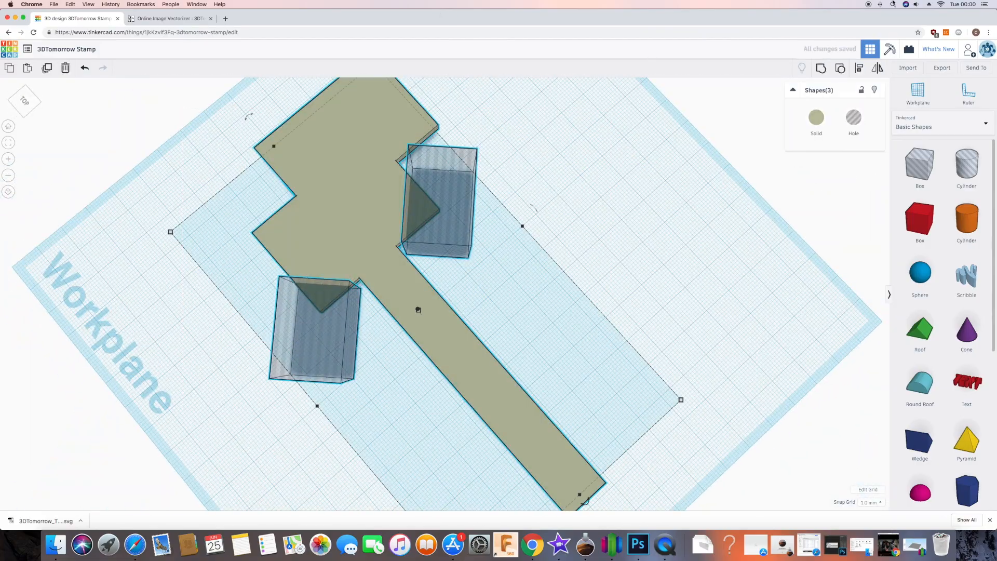
{"action": "left_click", "coordinate": [825, 70]}
Step: Add a roof shape at the end of the text strip and rotate it 180° to turn it upside down
{"action": "right_click_drag", "start_coordinate": [631, 275], "coordinate": [772, 298]}
{"action": "right_click_drag", "start_coordinate": [849, 293], "coordinate": [665, 305]}
{"action": "left_click_drag", "start_coordinate": [920, 331], "coordinate": [462, 396]}
{"action": "right_click_drag", "start_coordinate": [595, 429], "coordinate": [571, 469]}
{"action": "scroll", "coordinate": [570, 471], "scroll_direction": "down", "scroll_amount": 3}
{"action": "left_click_drag", "start_coordinate": [430, 462], "coordinate": [382, 437]}
{"action": "right_click_drag", "start_coordinate": [458, 449], "coordinate": [423, 232]}
{"action": "left_click_drag", "start_coordinate": [420, 232], "coordinate": [417, 303]}
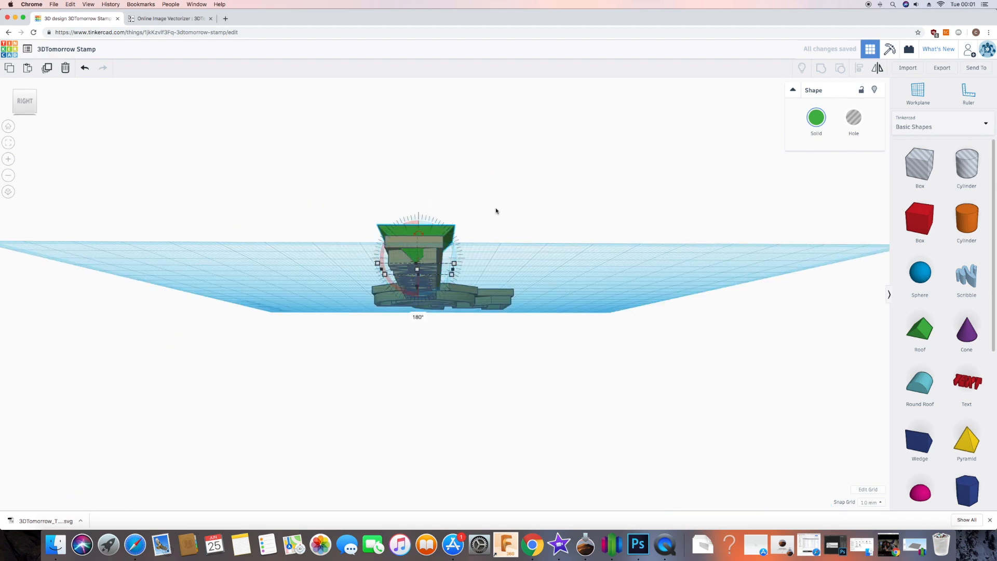
Step: Fit the inverted roof onto the backing along the stamp's full length and group it with the stamp
{"action": "right_click_drag", "start_coordinate": [497, 211], "coordinate": [493, 254]}
{"action": "left_click_drag", "start_coordinate": [419, 262], "coordinate": [419, 246]}
{"action": "right_click_drag", "start_coordinate": [419, 250], "coordinate": [708, 436]}
{"action": "left_click_drag", "start_coordinate": [577, 342], "coordinate": [284, 275]}
{"action": "right_click_drag", "start_coordinate": [260, 316], "coordinate": [223, 286]}
{"action": "left_click", "coordinate": [637, 299], "text": "shift"}
{"action": "left_click", "coordinate": [825, 69]}
Step: Inspect the finished stamp from below and above, rename the design to "3DTomorrow Stamp v2" and open its export options
{"action": "right_click_drag", "start_coordinate": [648, 216], "coordinate": [563, 321]}
{"action": "left_click", "coordinate": [612, 354]}
{"action": "right_click_drag", "start_coordinate": [613, 354], "coordinate": [372, 177]}
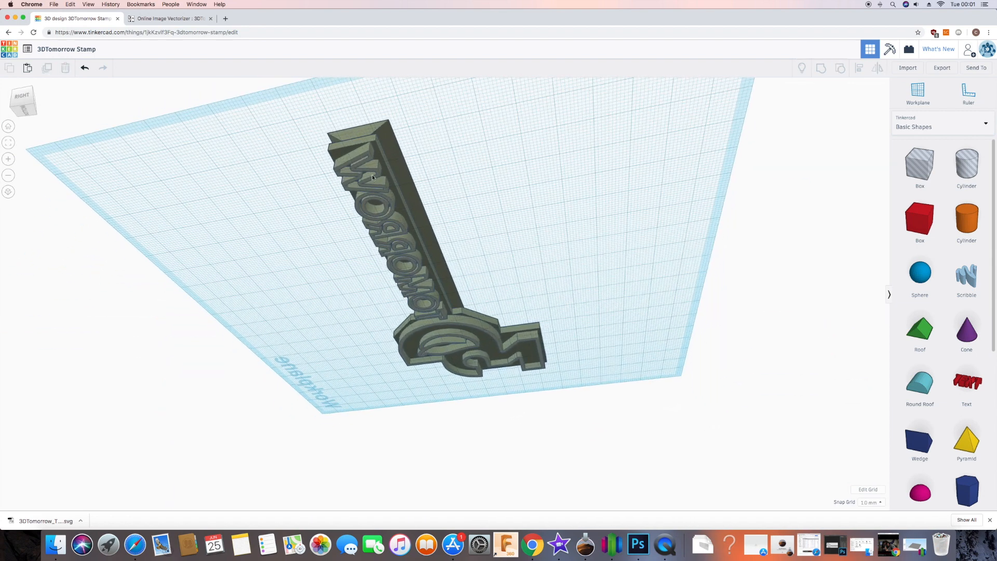
{"action": "right_click_drag", "start_coordinate": [344, 281], "coordinate": [285, 236]}
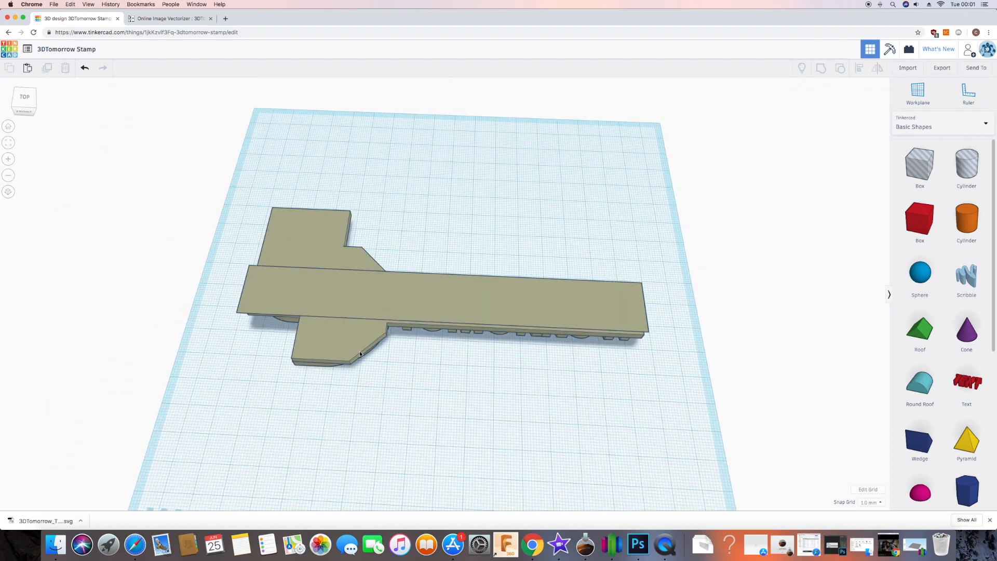
{"action": "right_click_drag", "start_coordinate": [363, 353], "coordinate": [192, 328]}
{"action": "left_click", "coordinate": [175, 50]}
{"action": "left_click", "coordinate": [176, 49]}
{"action": "type", "text": "_v2"}
{"action": "key", "text": "Return"}
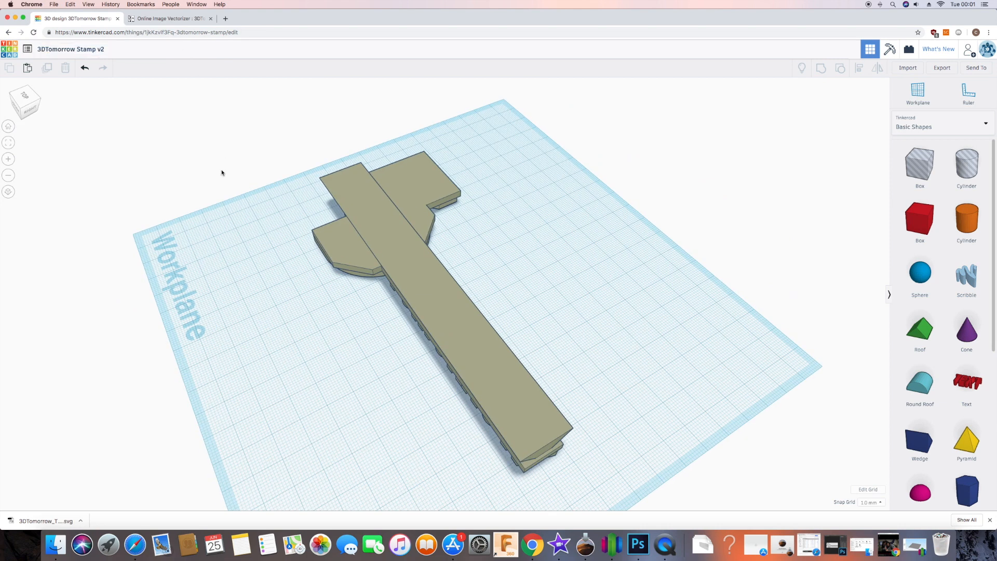
{"action": "left_click", "coordinate": [942, 68]}
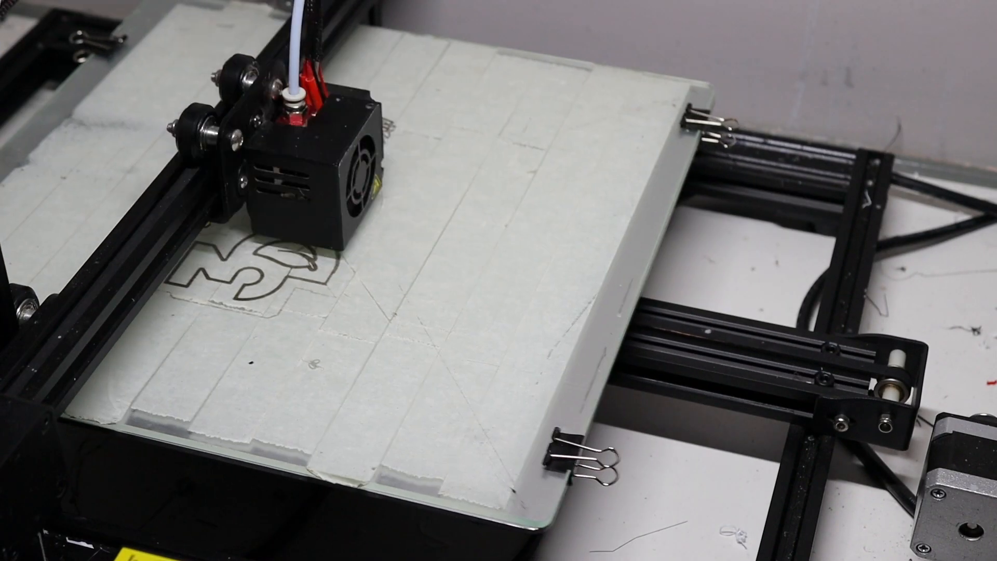